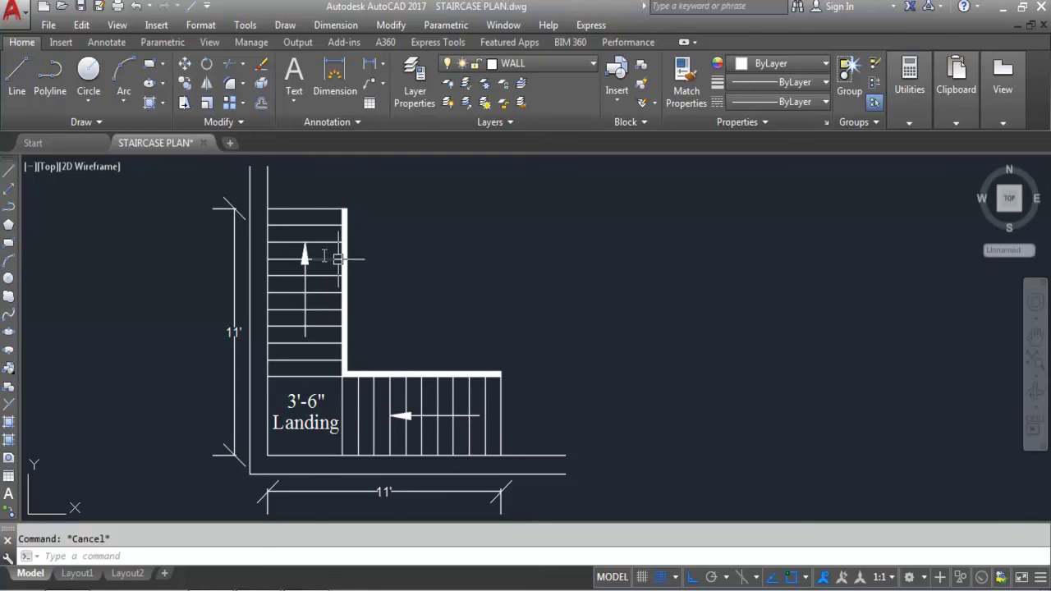
scroll(356, 210, "down", 2)
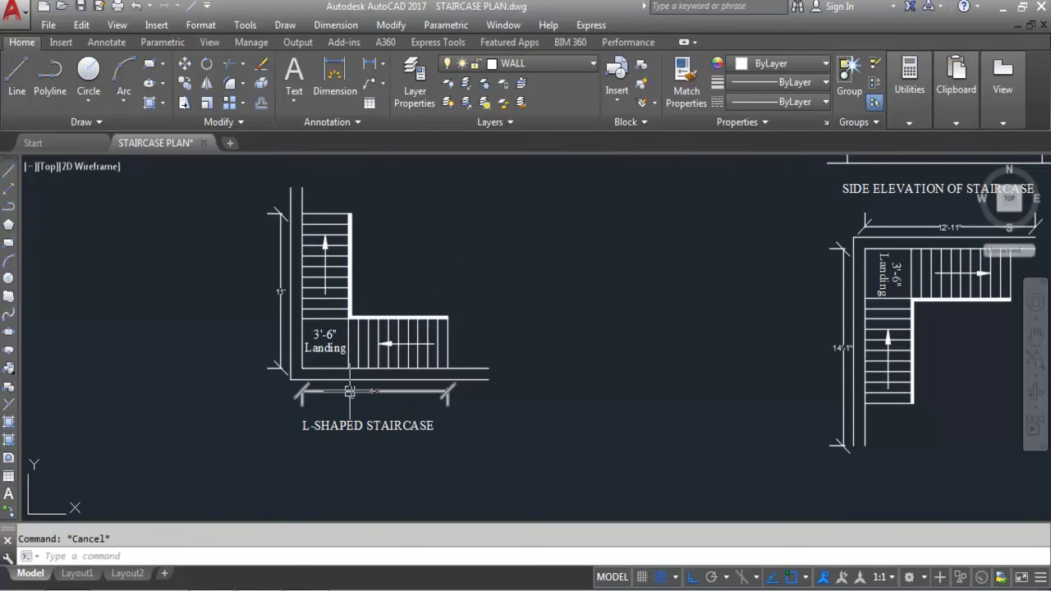
scroll(263, 444, "down", 3)
scroll(542, 310, "up", 2)
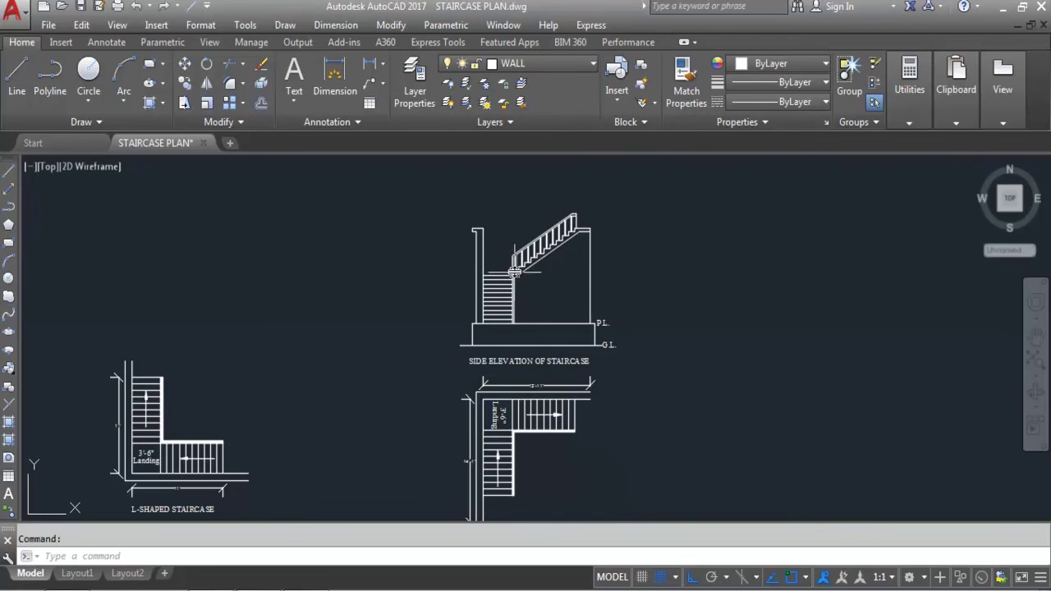
scroll(516, 273, "up", 7)
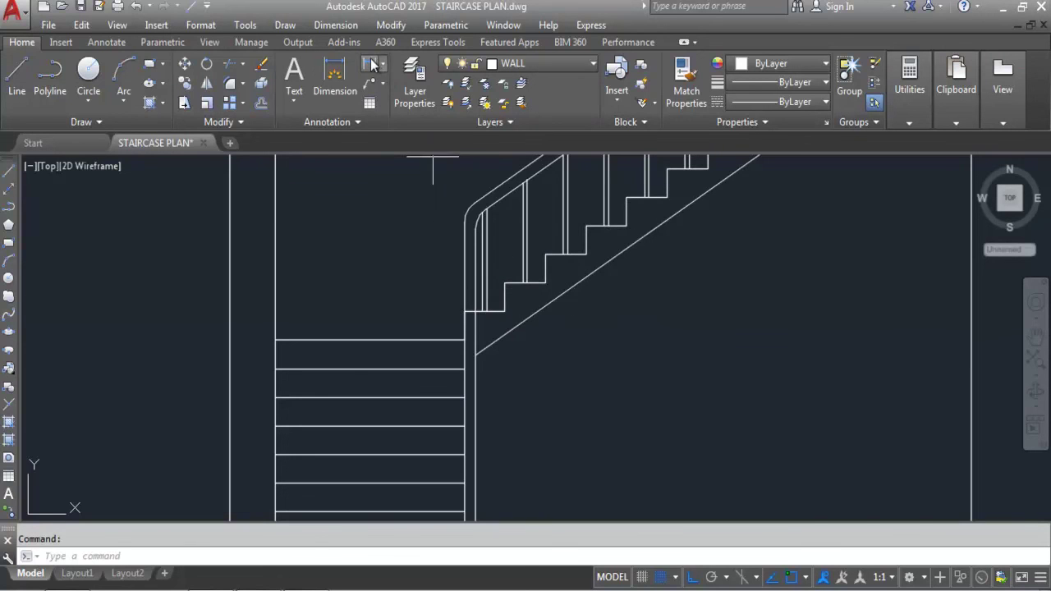
left_click(371, 65)
left_click(504, 313)
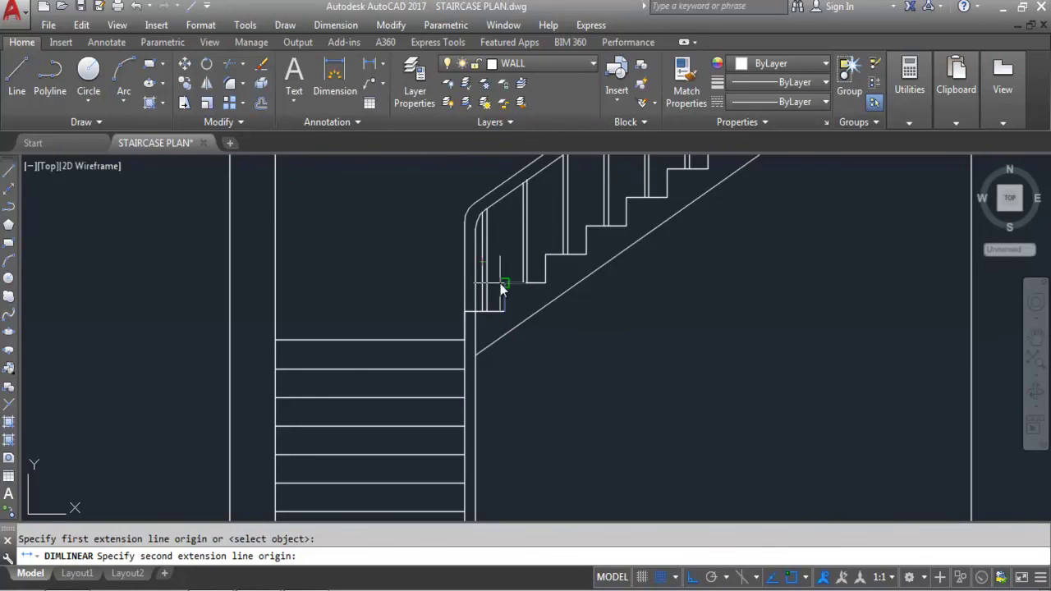
left_click(497, 283)
scroll(551, 290, "up", 5)
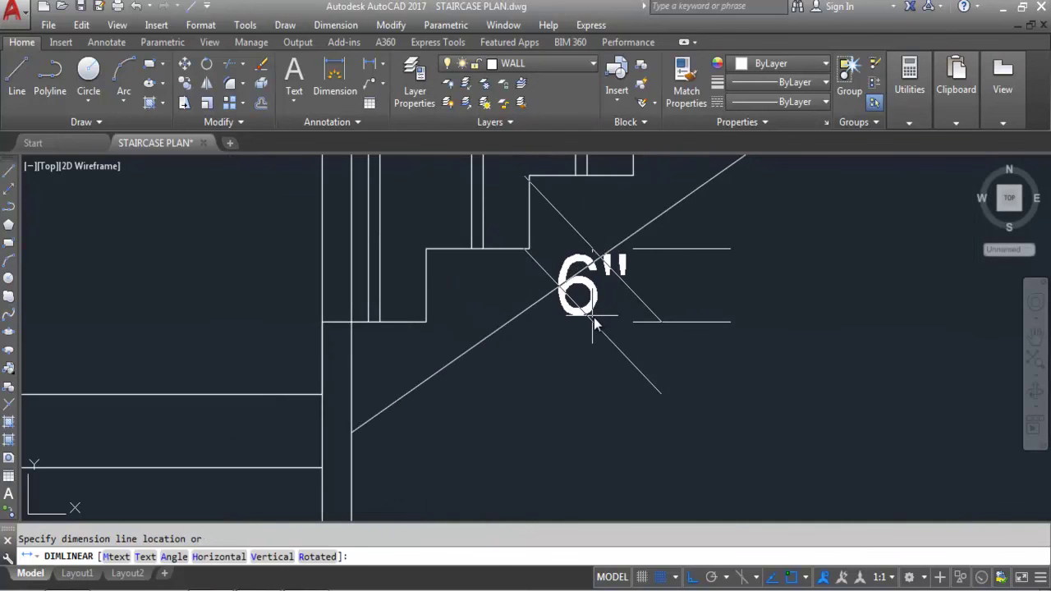
key("Escape")
key("Return")
left_click(426, 247)
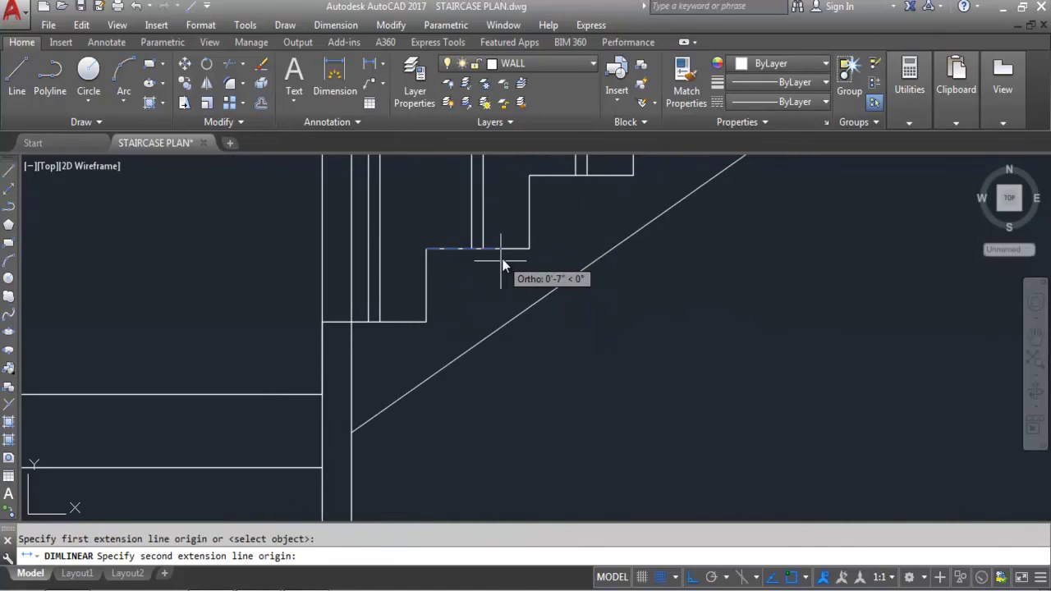
left_click(530, 247)
key("Escape")
scroll(548, 344, "down", 4)
key("Return")
left_click(507, 346)
left_click(507, 326)
scroll(472, 335, "up", 4)
scroll(410, 340, "up", 2)
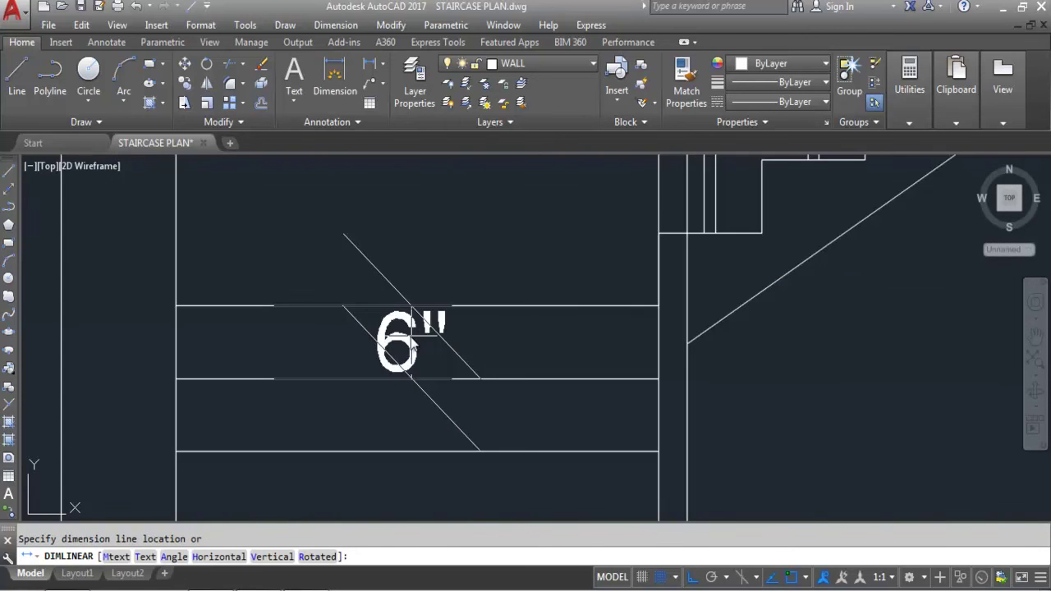
key("Escape")
scroll(410, 339, "down", 6)
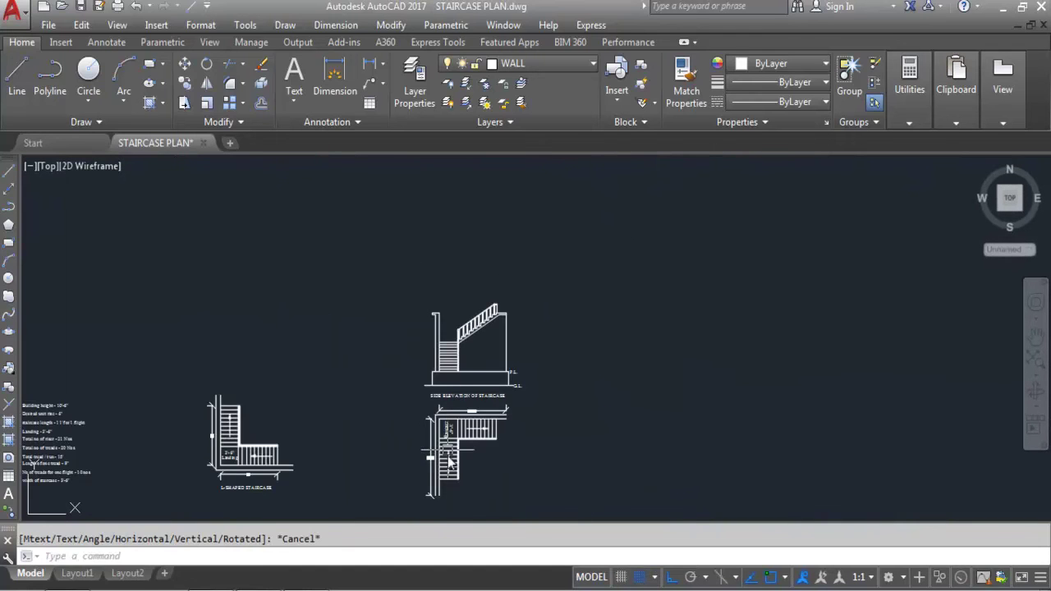
scroll(453, 463, "up", 2)
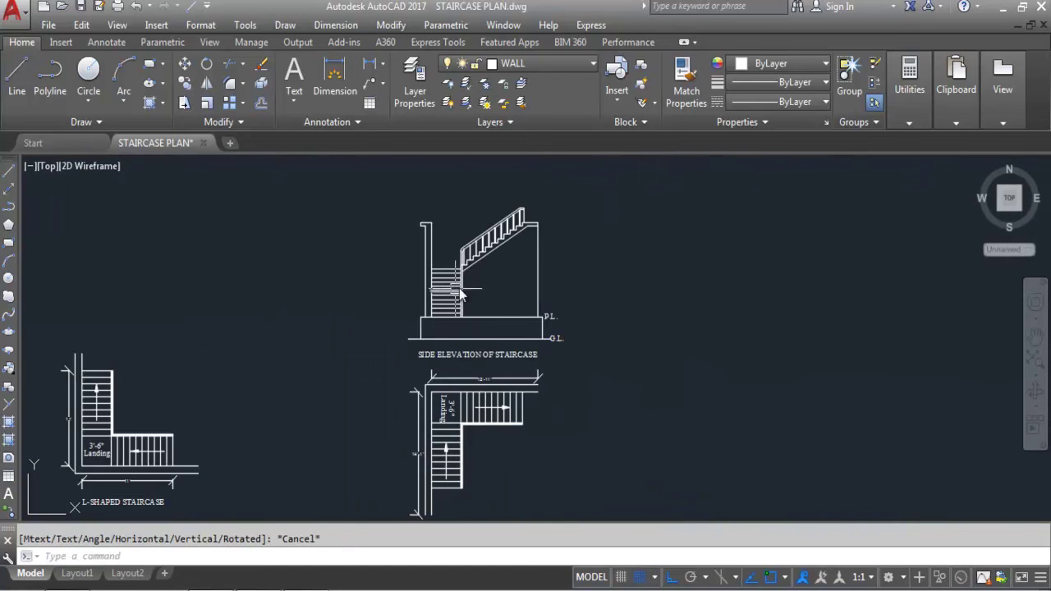
scroll(451, 302, "up", 4)
scroll(459, 296, "up", 4)
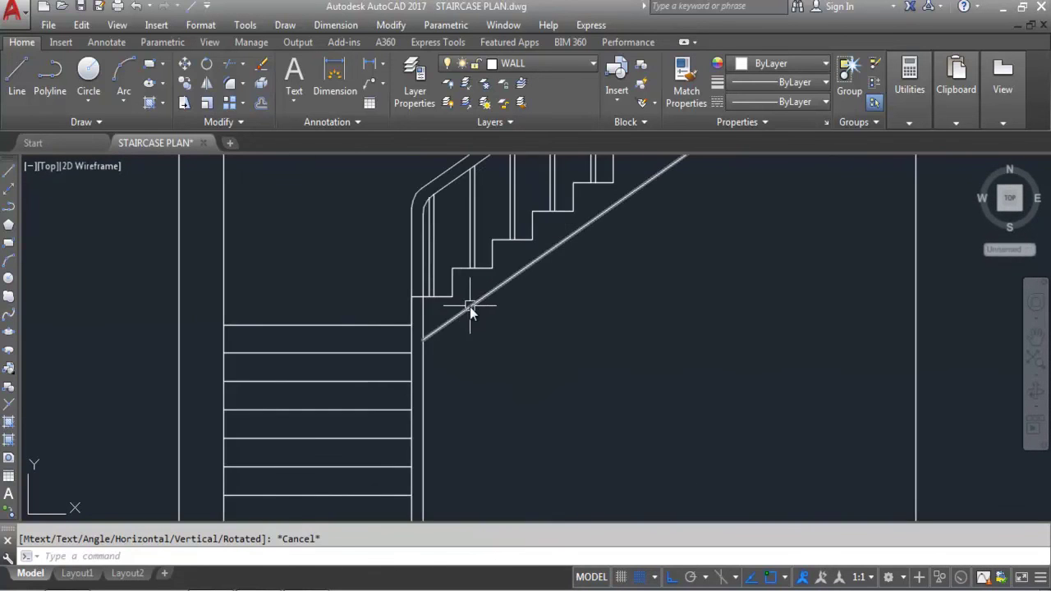
scroll(482, 289, "down", 8)
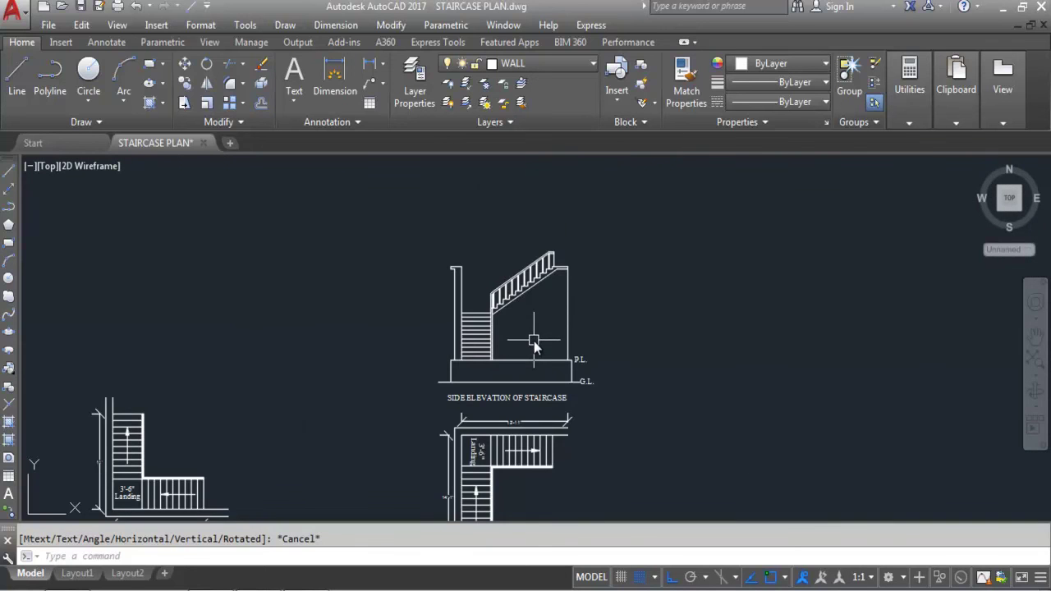
scroll(492, 427, "up", 2)
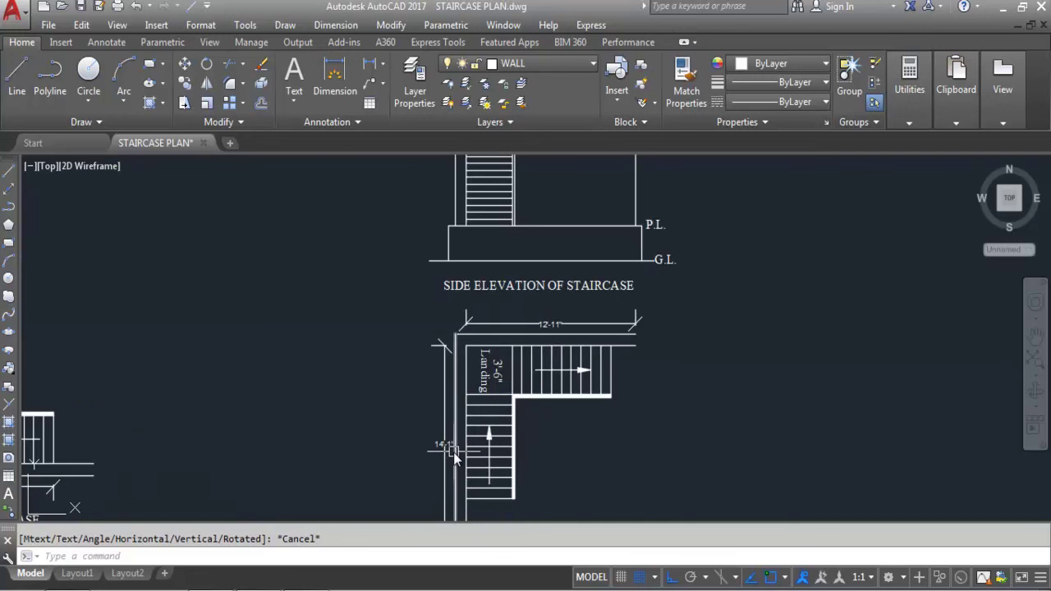
scroll(505, 366, "down", 3)
scroll(505, 367, "up", 3)
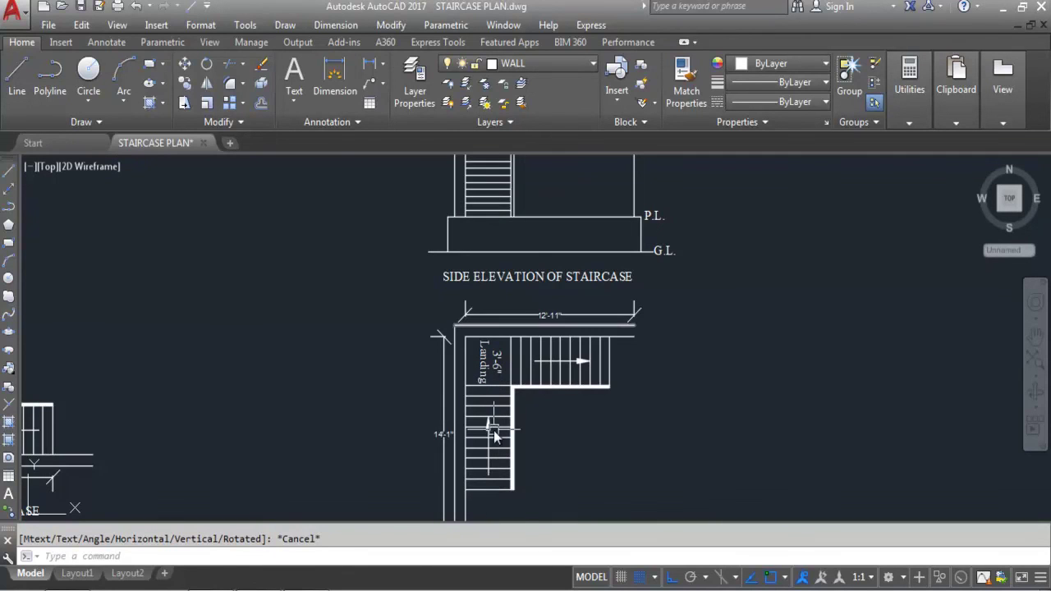
scroll(491, 423, "up", 2)
scroll(489, 425, "down", 2)
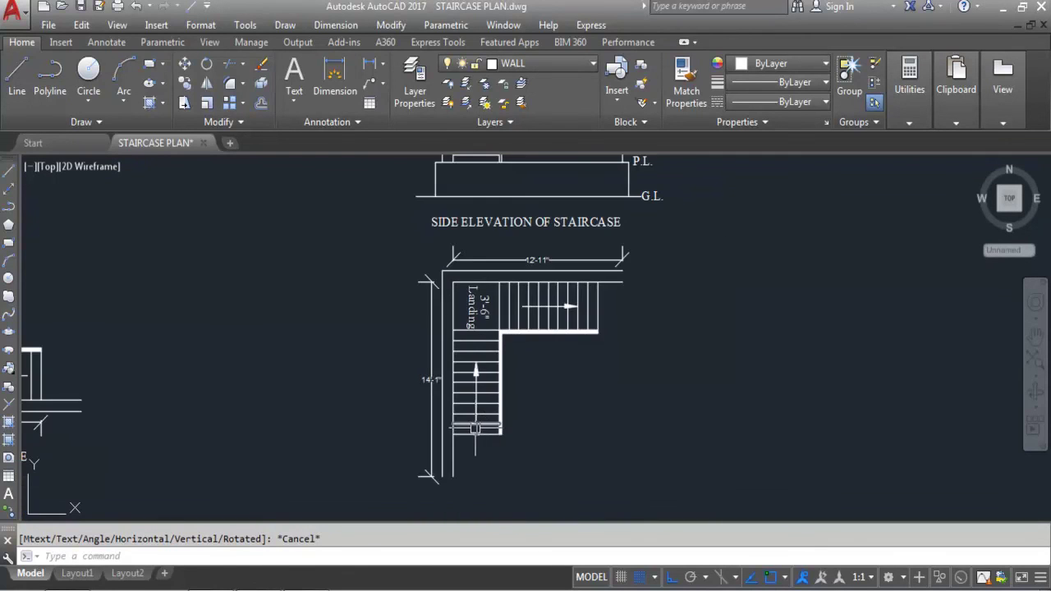
scroll(490, 421, "up", 2)
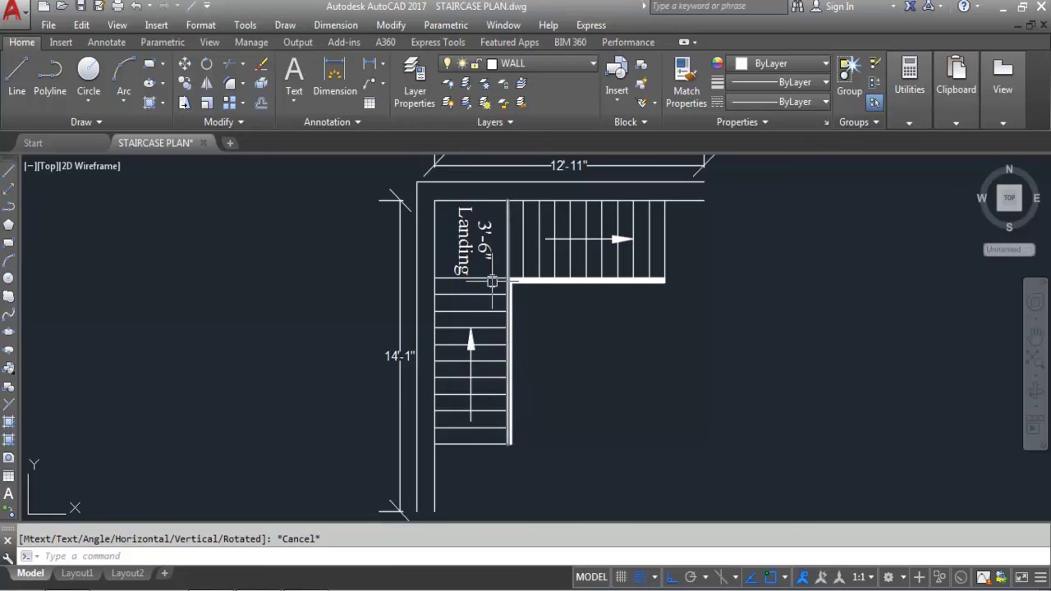
scroll(502, 515, "down", 4)
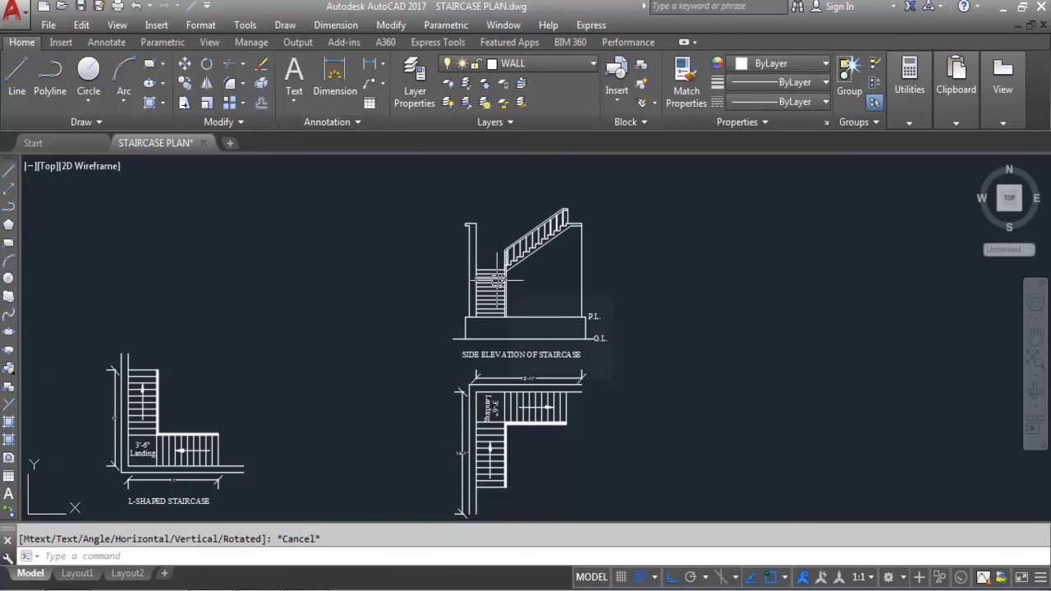
mouse_move(497, 281)
scroll(496, 281, "up", 6)
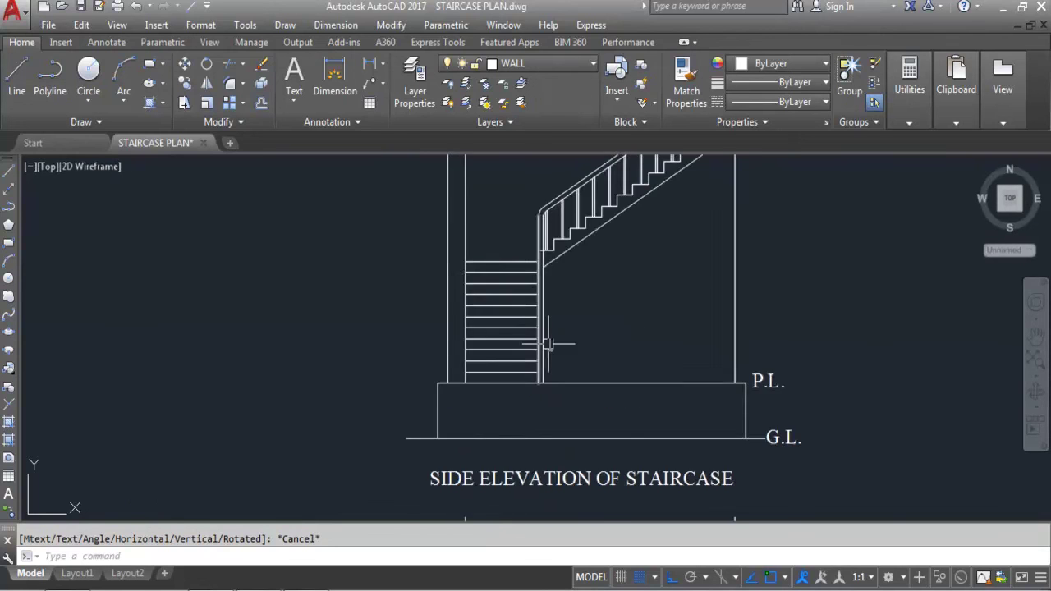
scroll(481, 304, "down", 3)
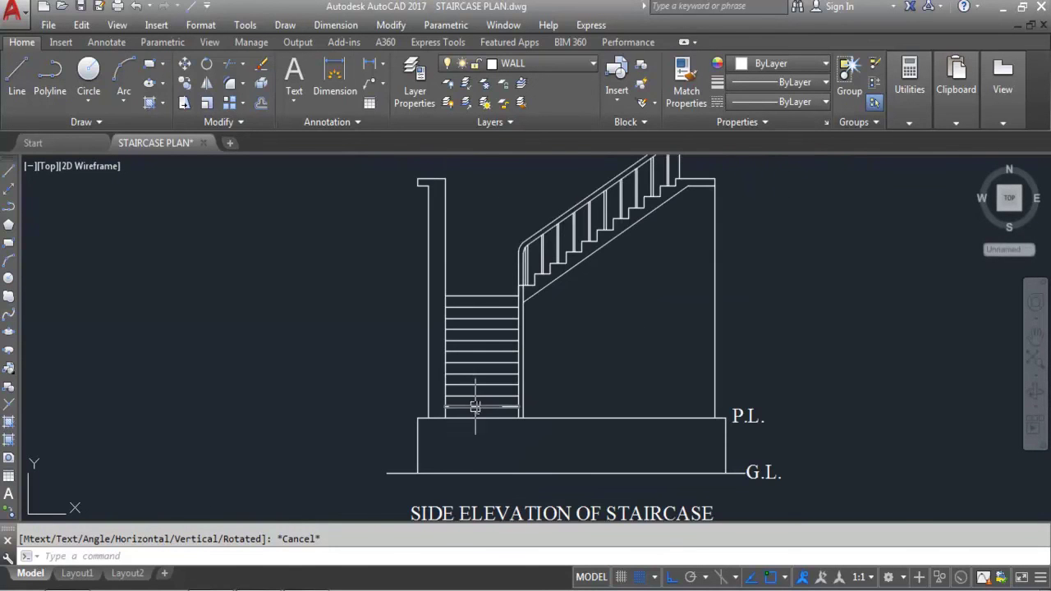
scroll(481, 403, "up", 3)
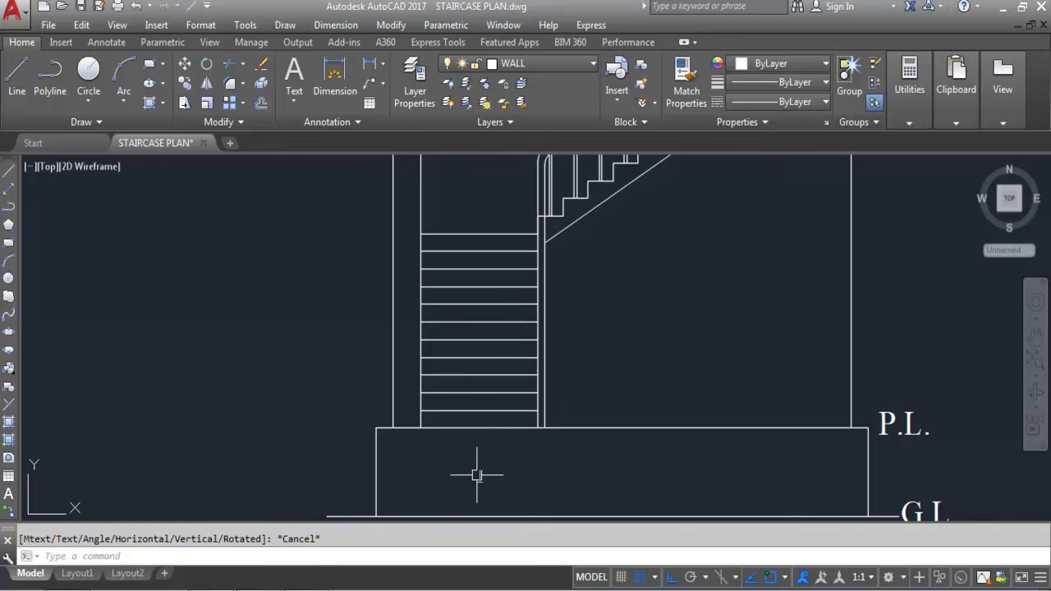
scroll(485, 404, "down", 2)
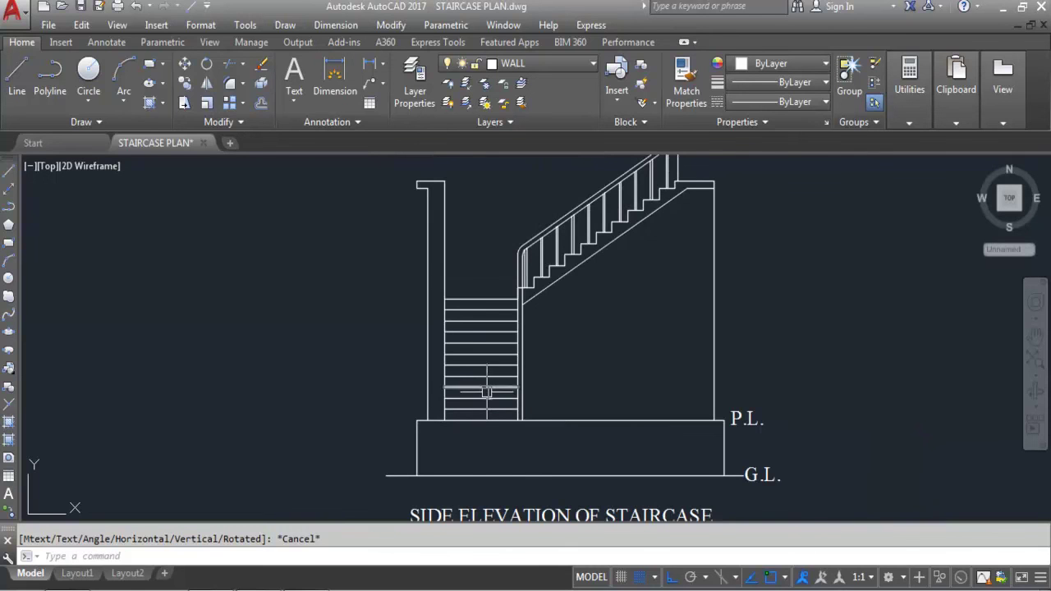
scroll(486, 397, "down", 1)
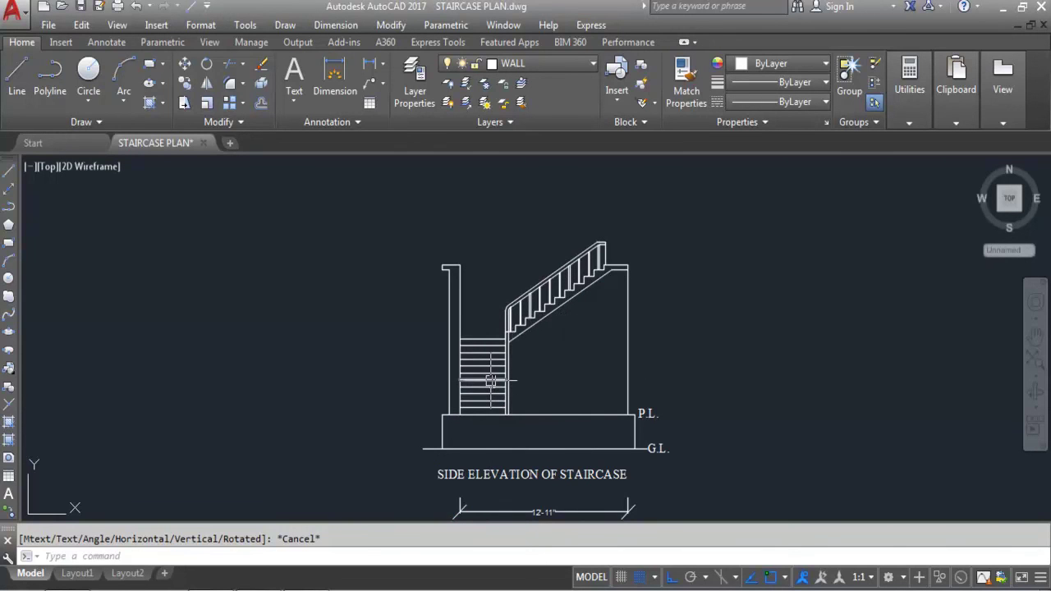
mouse_move(490, 380)
scroll(480, 374, "up", 2)
scroll(464, 336, "down", 3)
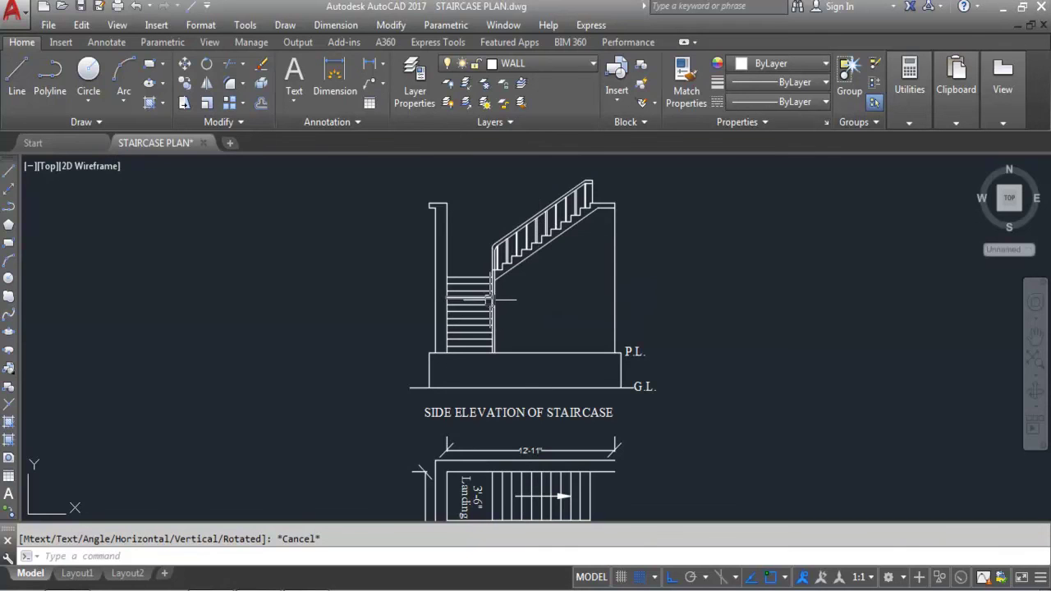
scroll(469, 375, "up", 4)
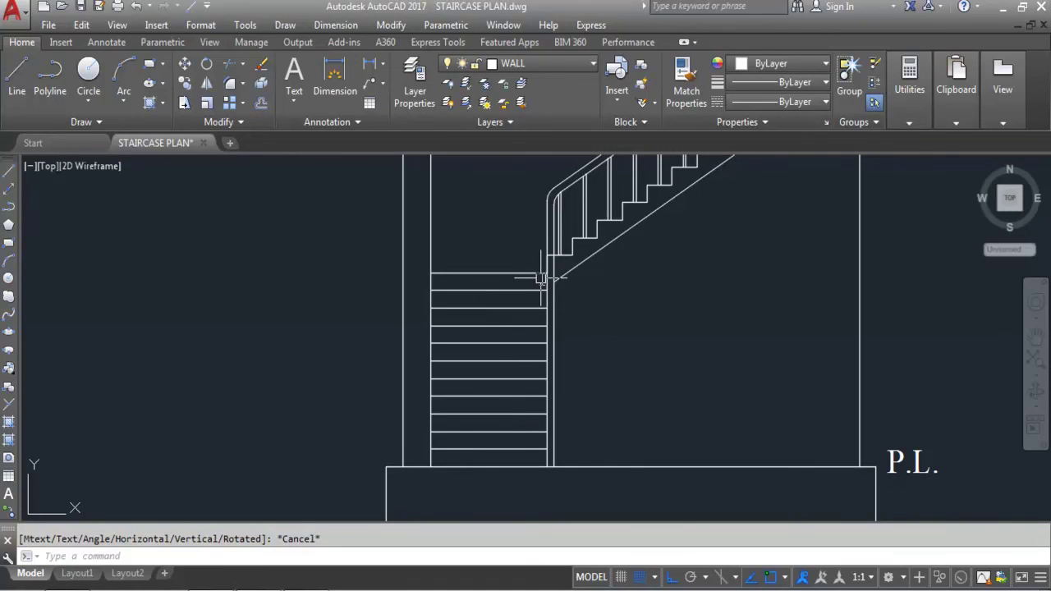
scroll(506, 484, "down", 5)
scroll(509, 419, "up", 4)
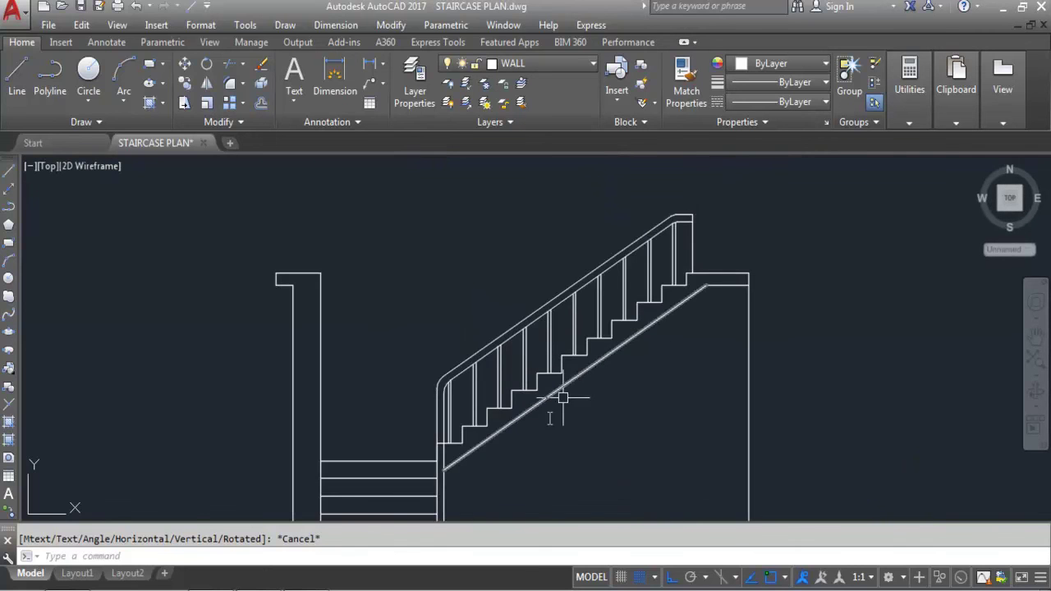
scroll(454, 448, "up", 3)
scroll(429, 457, "down", 3)
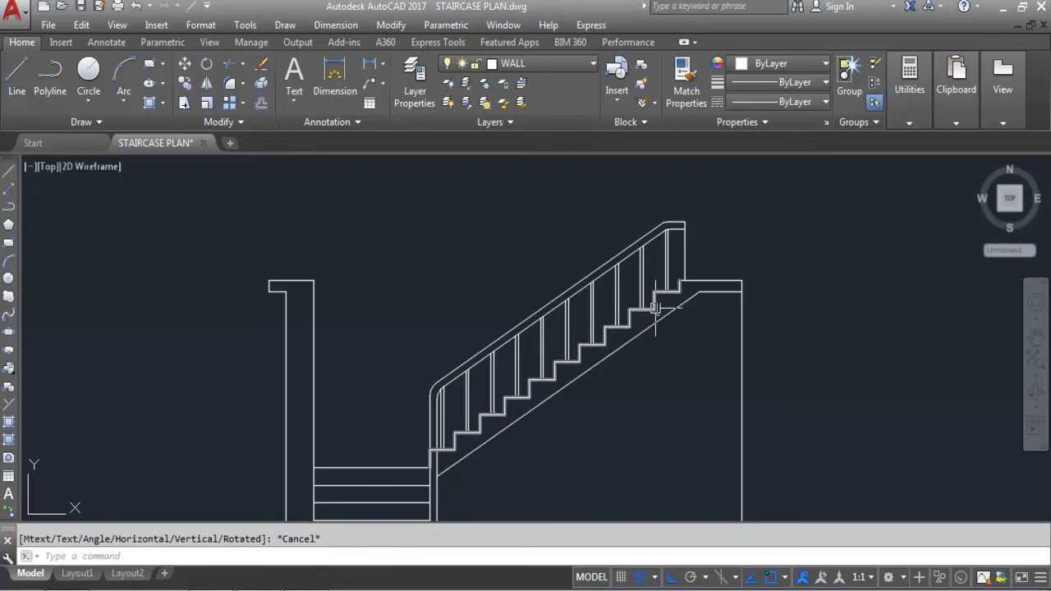
scroll(661, 304, "down", 4)
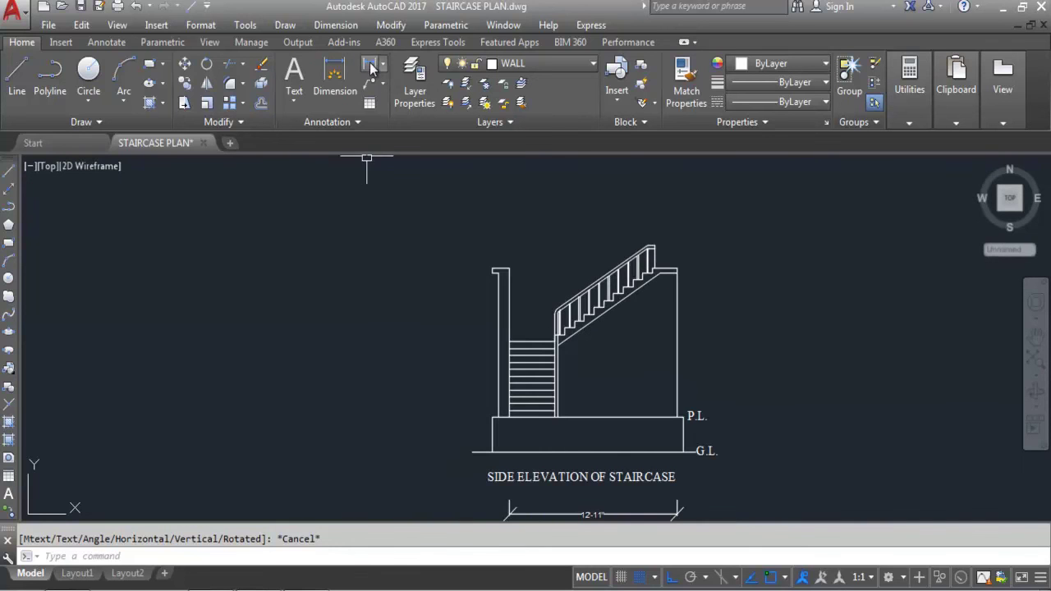
left_click(371, 70)
scroll(695, 261, "up", 4)
left_click(644, 261)
scroll(636, 371, "down", 4)
scroll(650, 382, "up", 5)
left_click(651, 377)
scroll(636, 283, "down", 2)
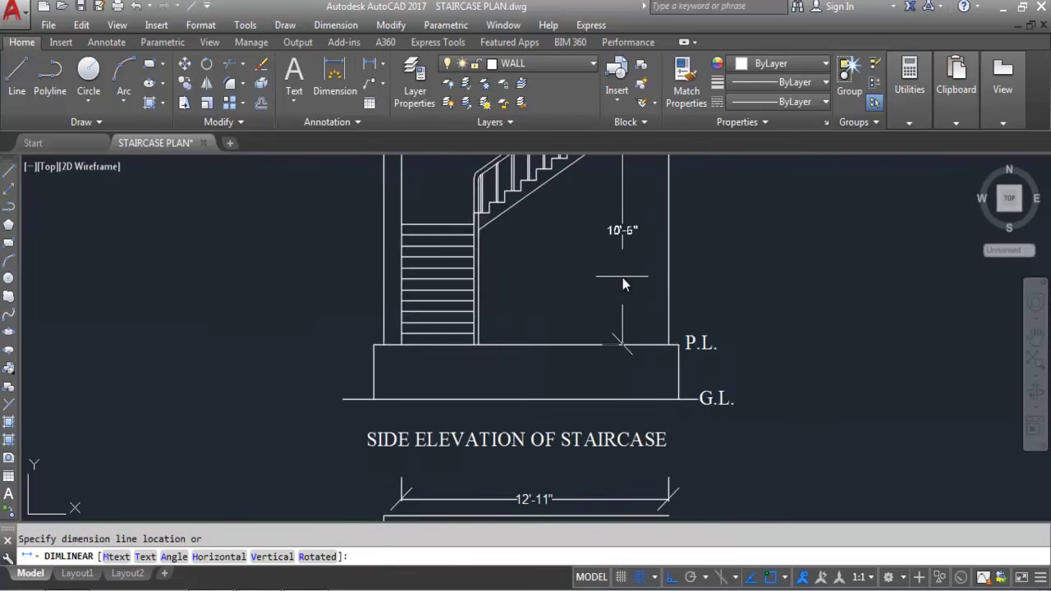
scroll(622, 283, "up", 2)
key("Escape")
scroll(619, 274, "down", 3)
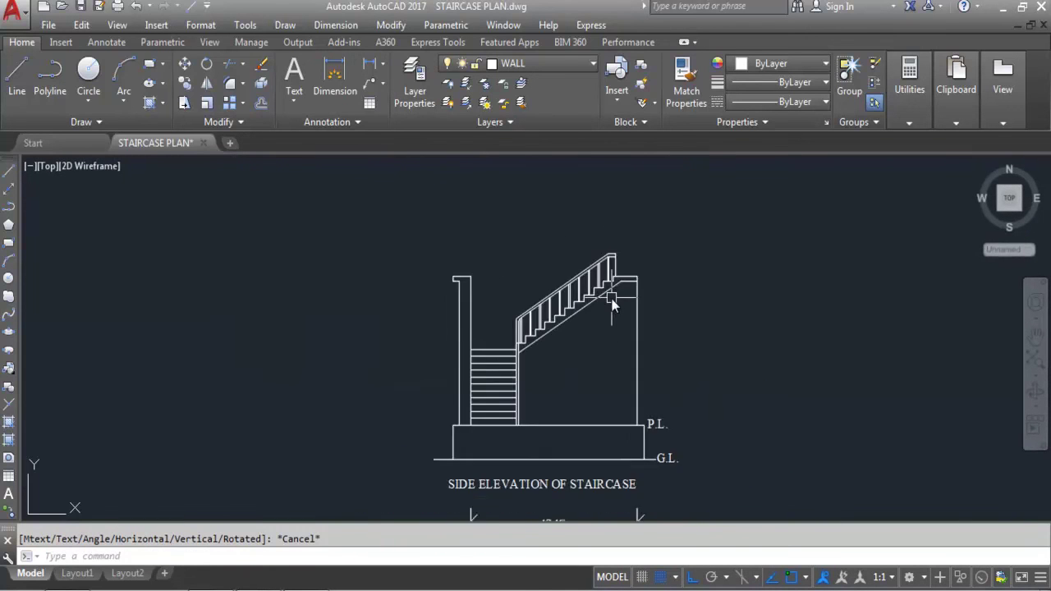
scroll(640, 246, "up", 3)
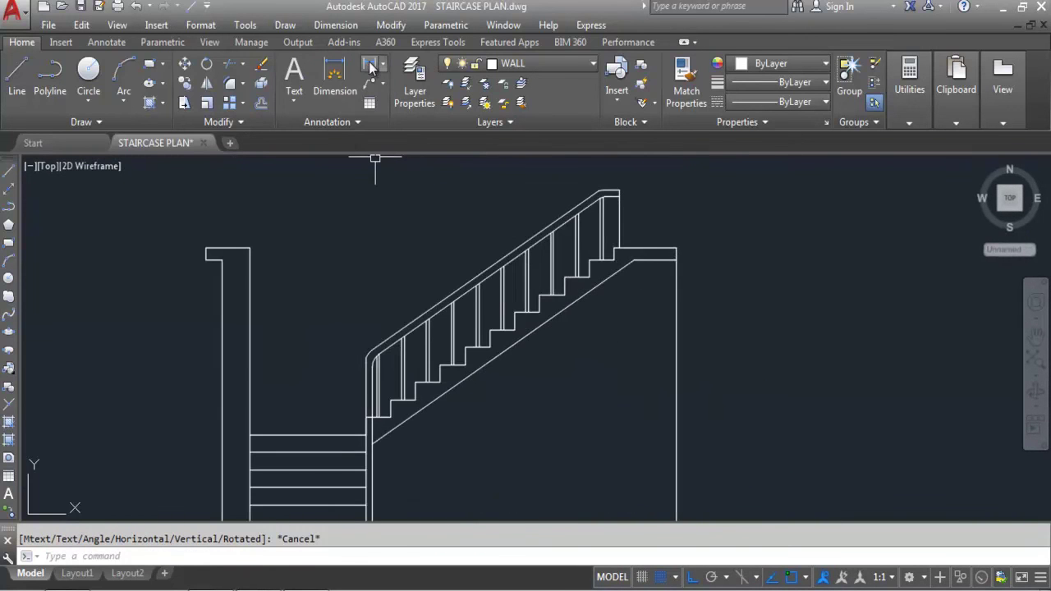
left_click(369, 65)
scroll(628, 246, "up", 3)
left_click(591, 255)
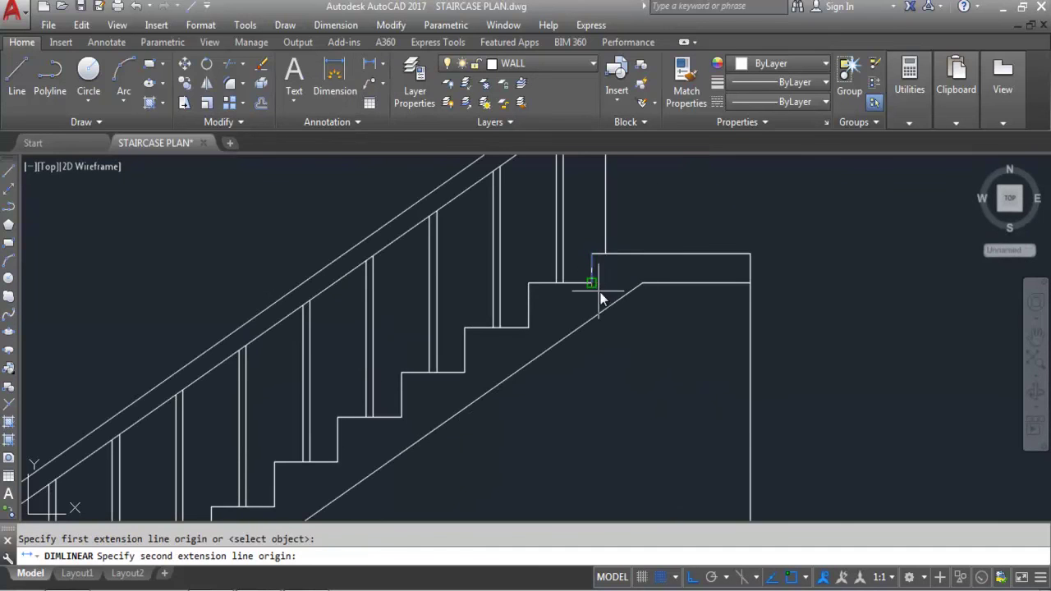
left_click(591, 282)
scroll(616, 276, "down", 2)
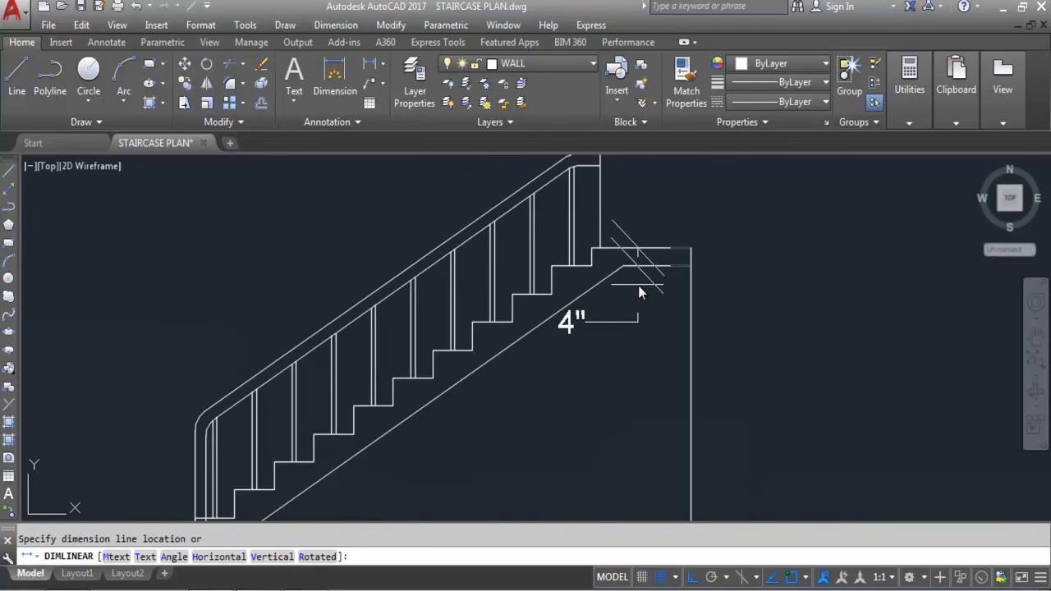
key("Escape")
scroll(728, 265, "down", 3)
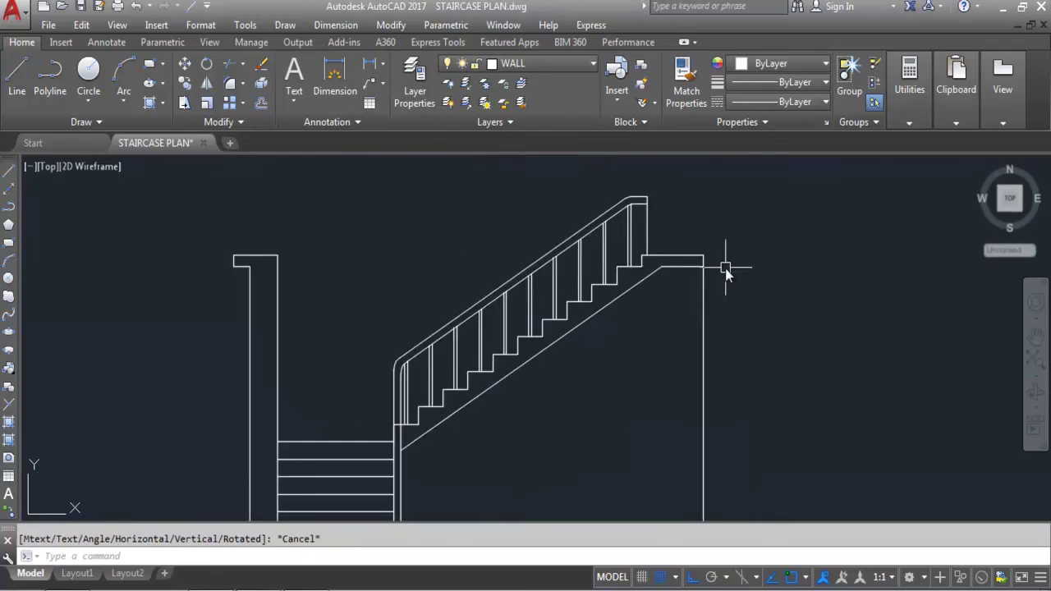
scroll(539, 366, "up", 2)
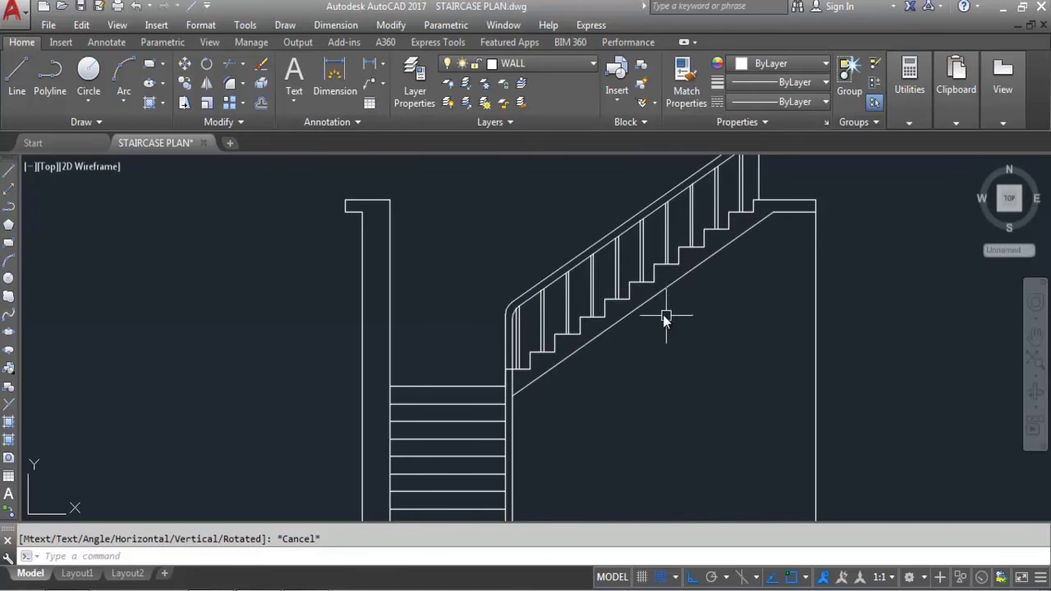
scroll(522, 386, "down", 2)
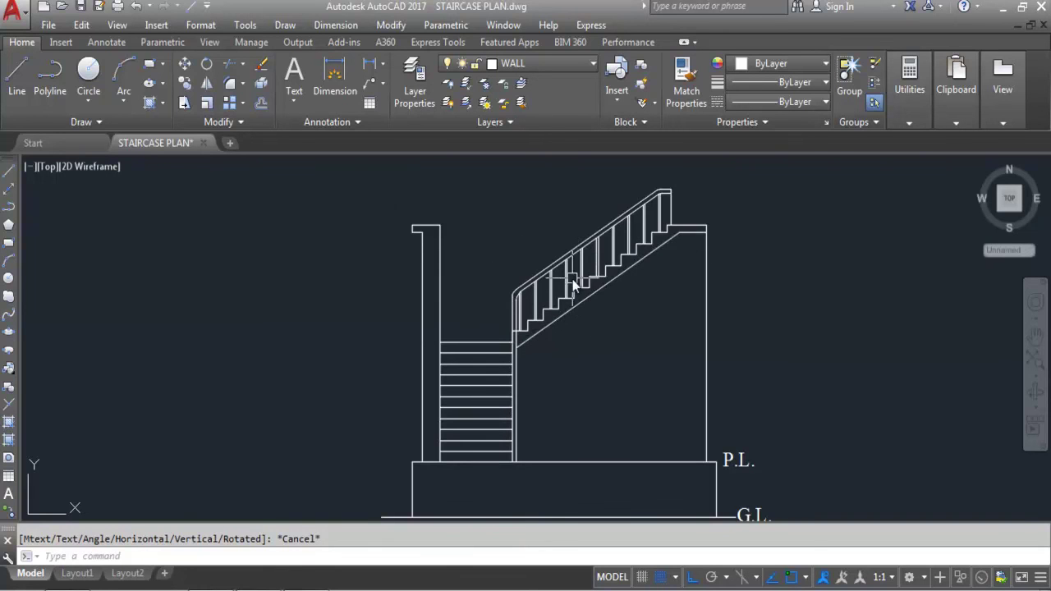
scroll(572, 283, "down", 1)
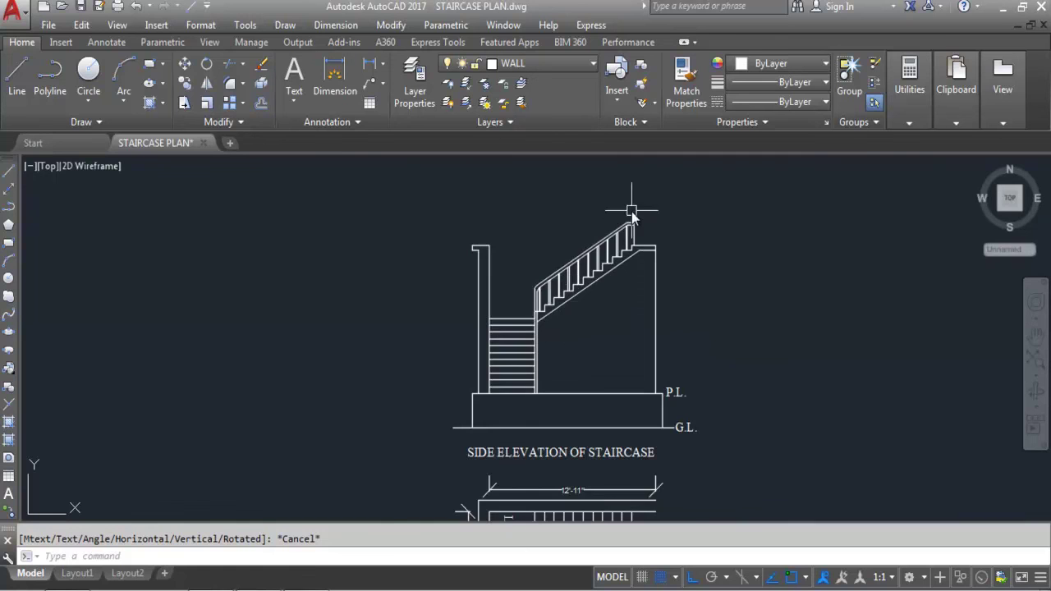
scroll(632, 210, "up", 5)
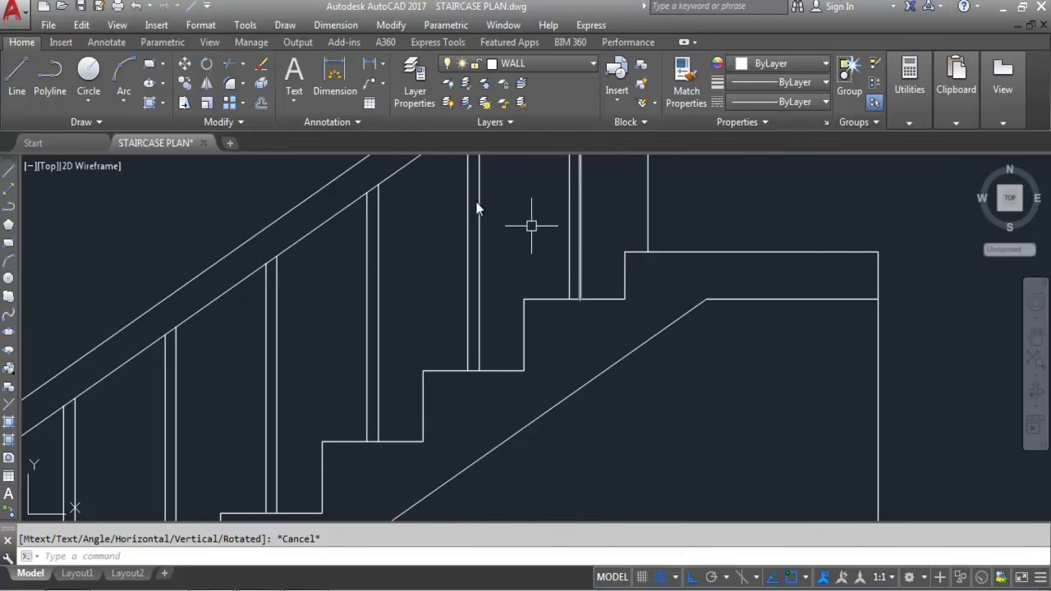
left_click(370, 63)
left_click(625, 252)
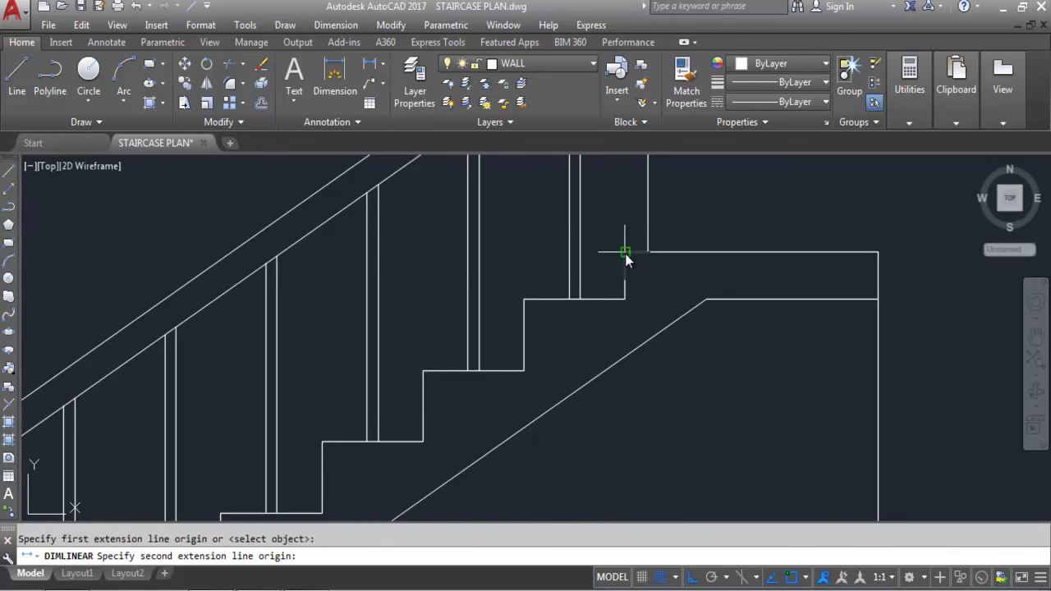
left_click(624, 299)
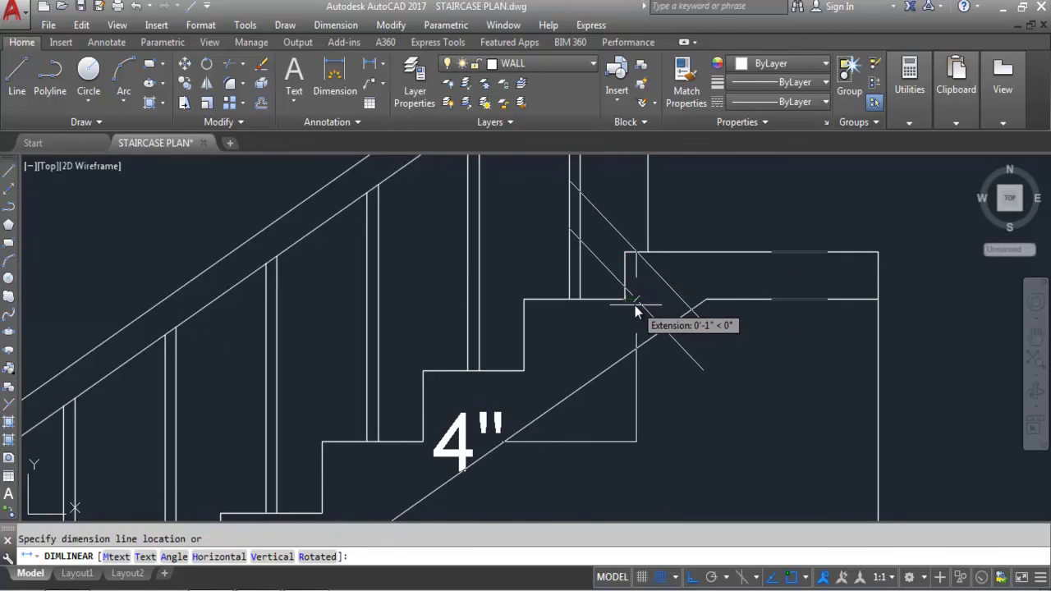
key("Escape")
scroll(698, 282, "down", 4)
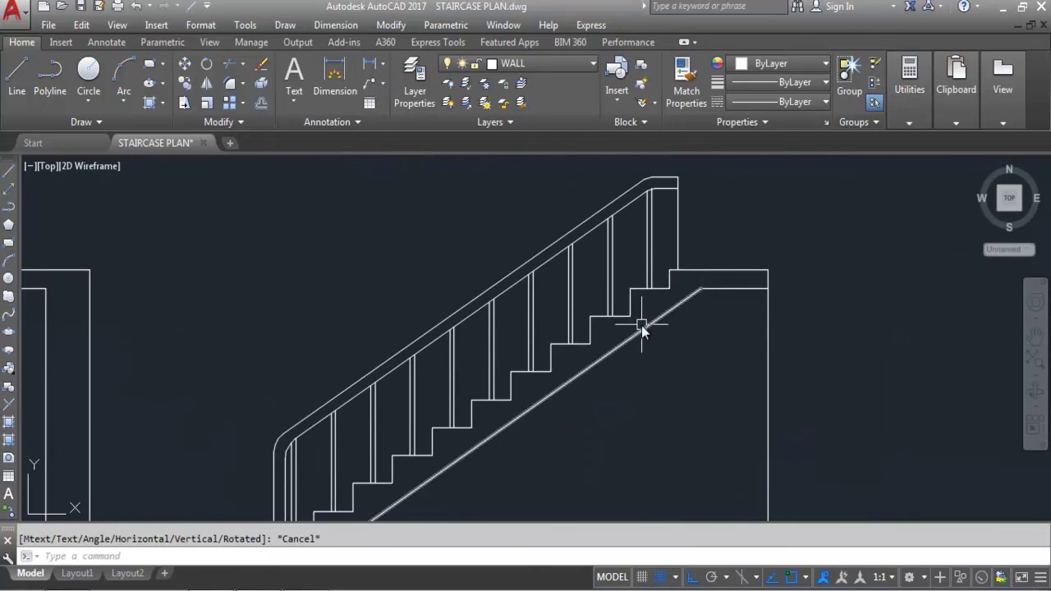
left_click(369, 69)
scroll(646, 289, "up", 2)
left_click(620, 288)
left_click(683, 287)
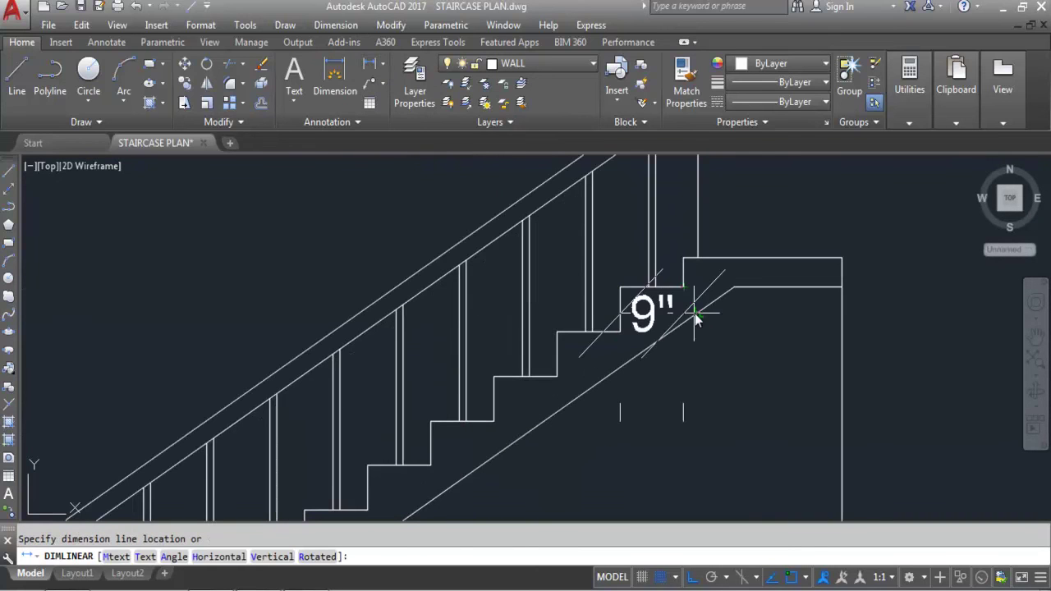
key("Escape")
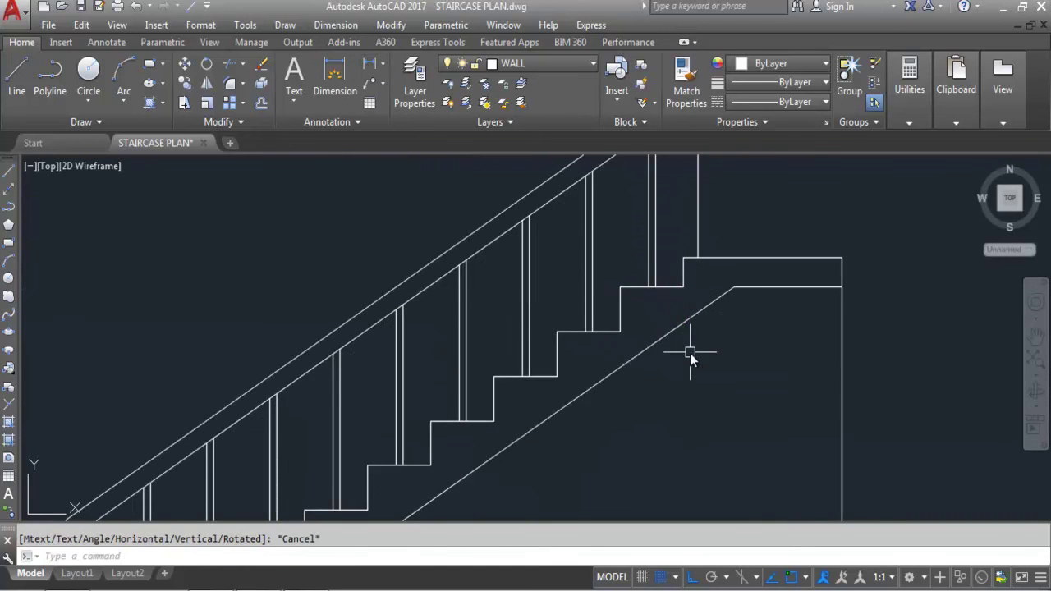
key("Return")
left_click(495, 375)
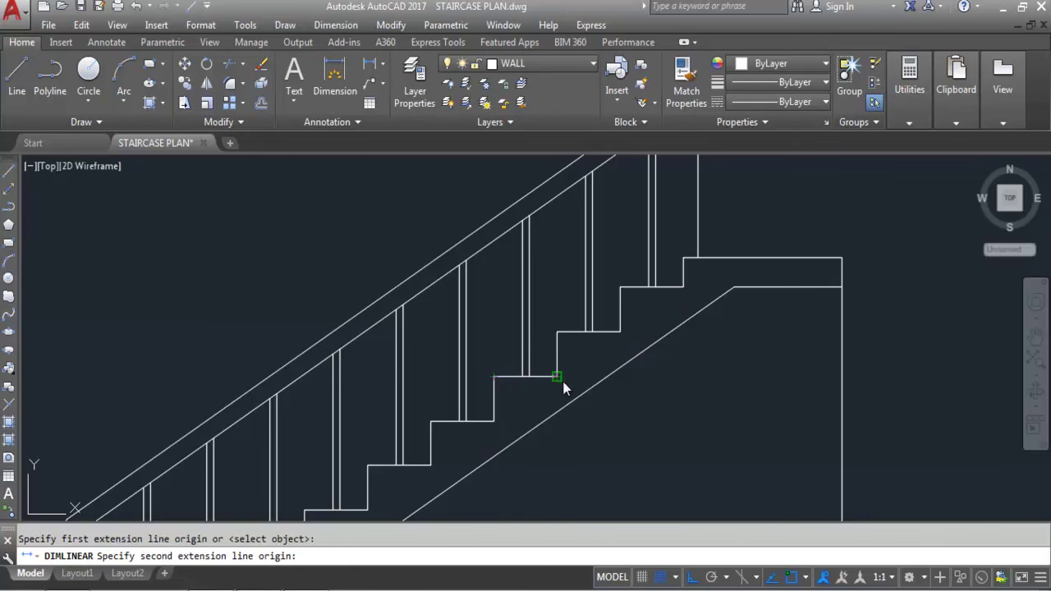
left_click(563, 382)
scroll(613, 283, "down", 5)
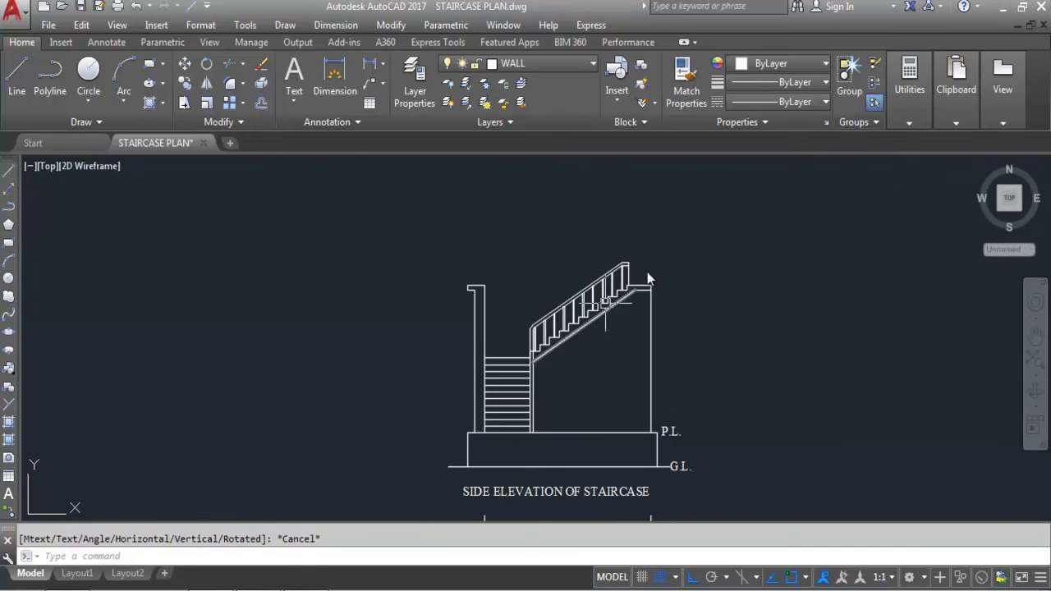
scroll(570, 317, "up", 2)
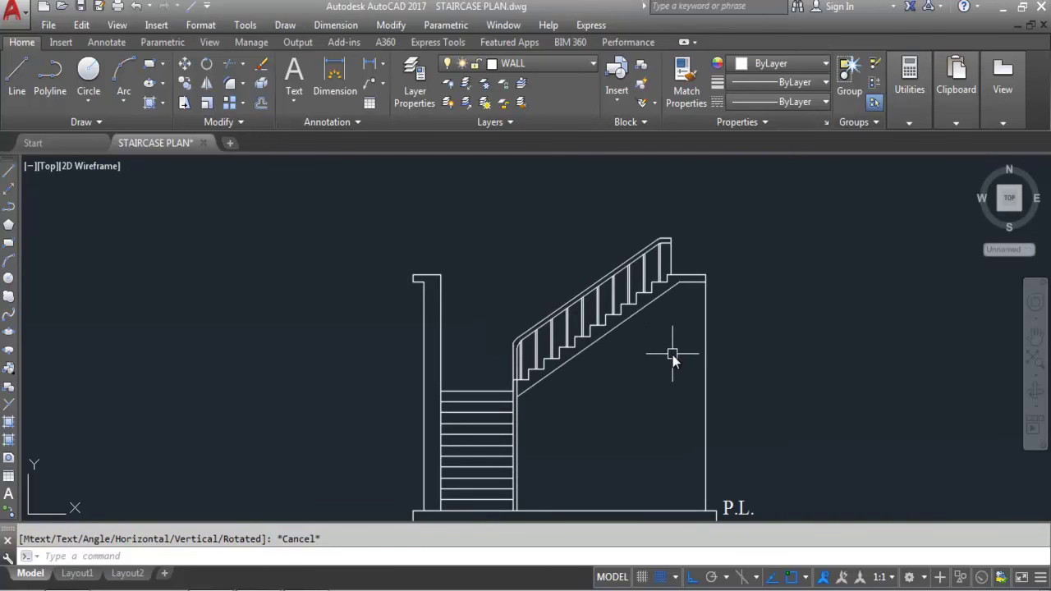
scroll(672, 355, "down", 2)
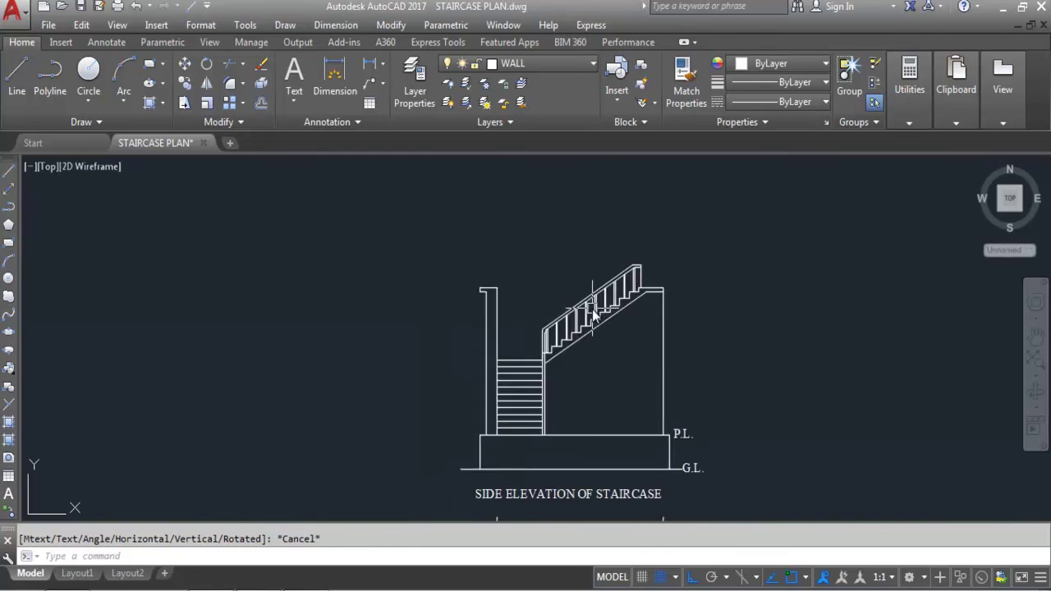
scroll(462, 275, "down", 2)
scroll(499, 290, "down", 1)
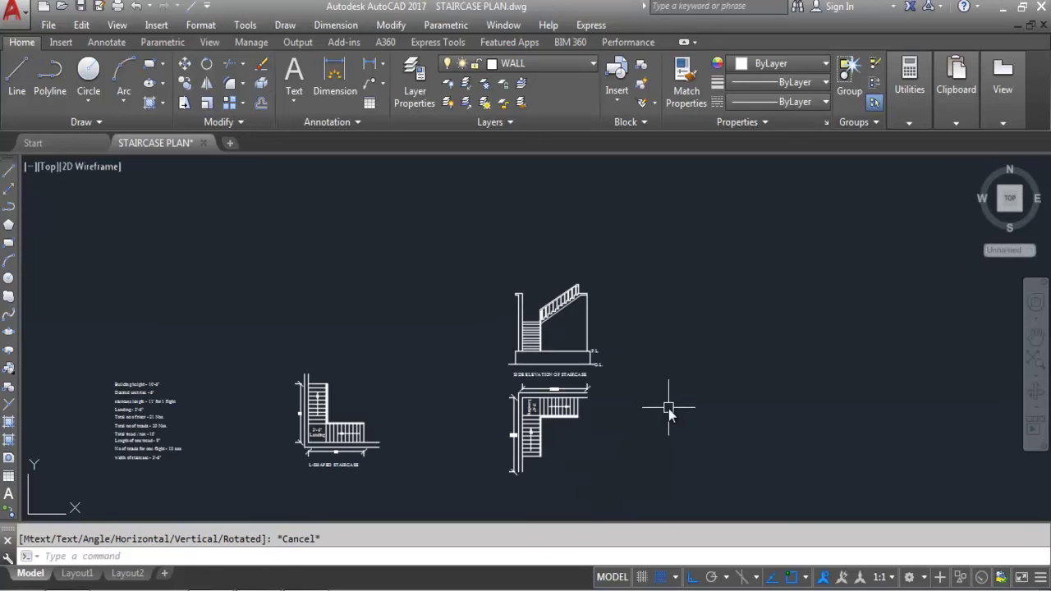
scroll(535, 436, "up", 2)
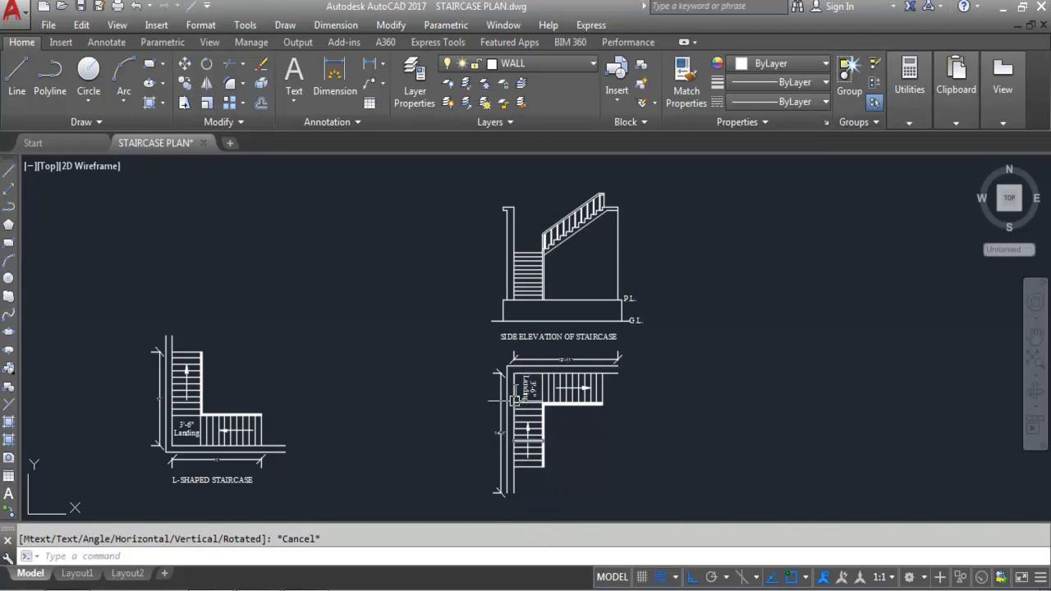
scroll(542, 254, "up", 2)
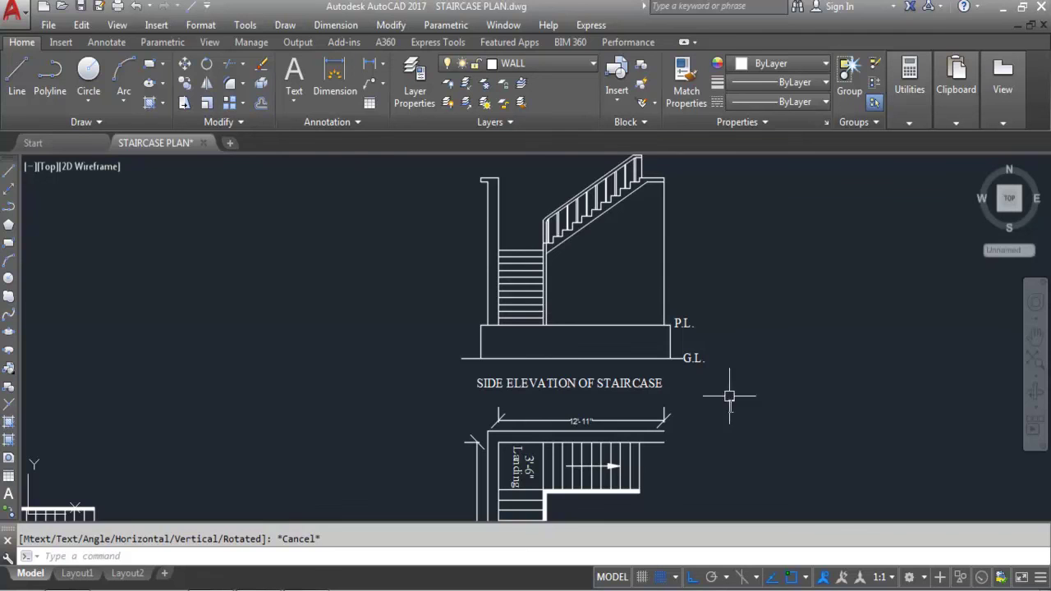
scroll(722, 386, "down", 4)
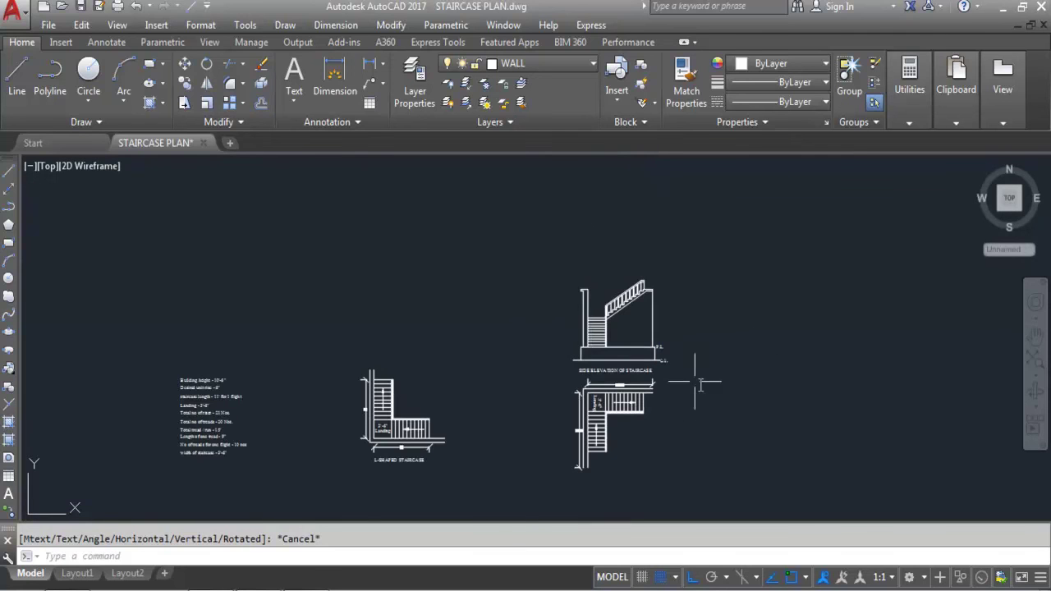